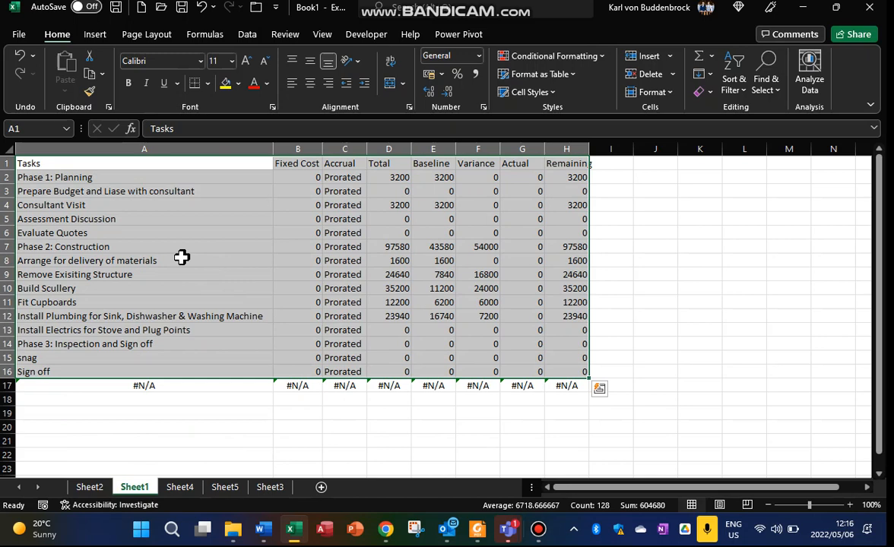
# Step: Review the linked project cost table on Sheet1, from the Tasks column across its cost columns
pyautogui.click(181, 257)
pyautogui.click(346, 259)
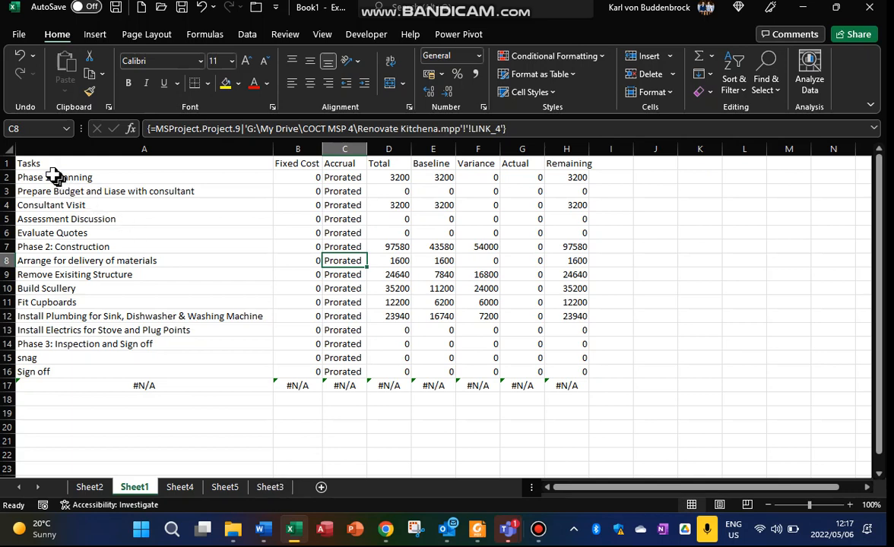
pyautogui.moveTo(50, 160); pyautogui.dragTo(542, 363)
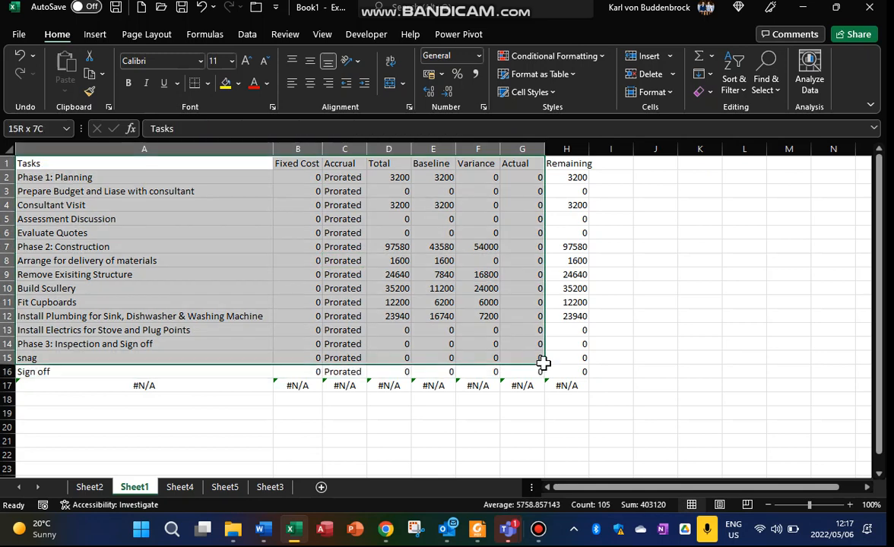
# Step: Open Sheet3 and examine the cost rows and the phase number assigned to each task
pyautogui.click(267, 487)
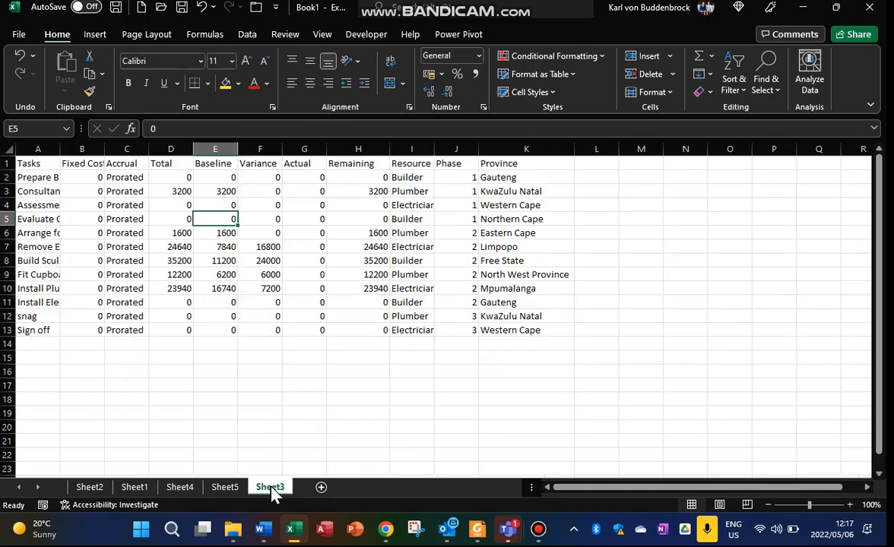
pyautogui.click(131, 178)
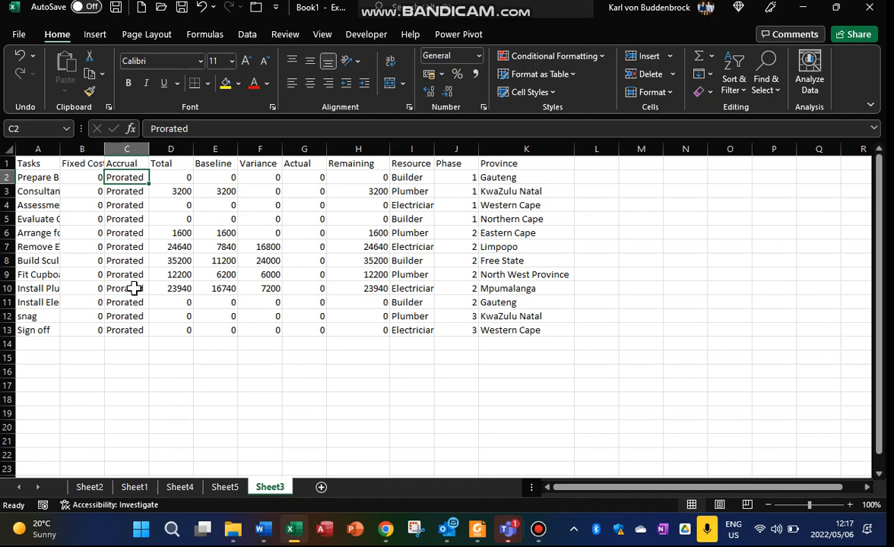
pyautogui.click(166, 191)
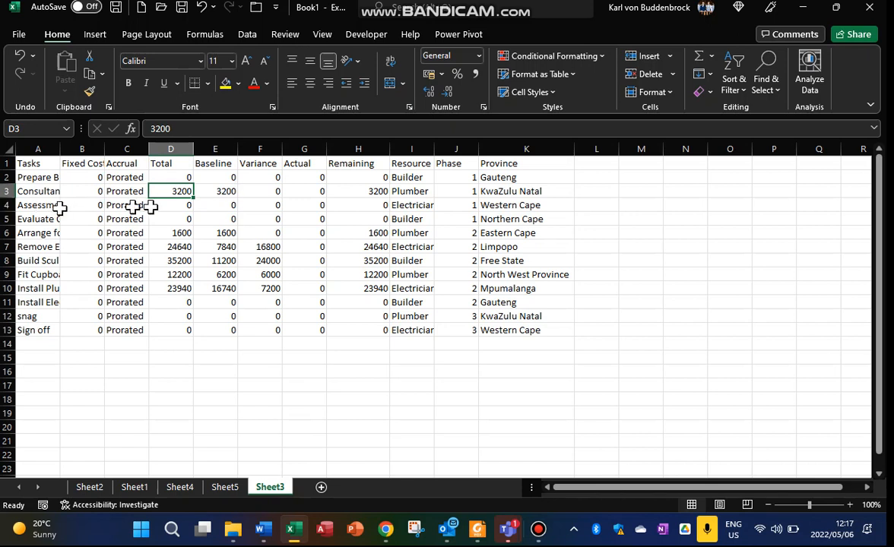
pyautogui.click(458, 165)
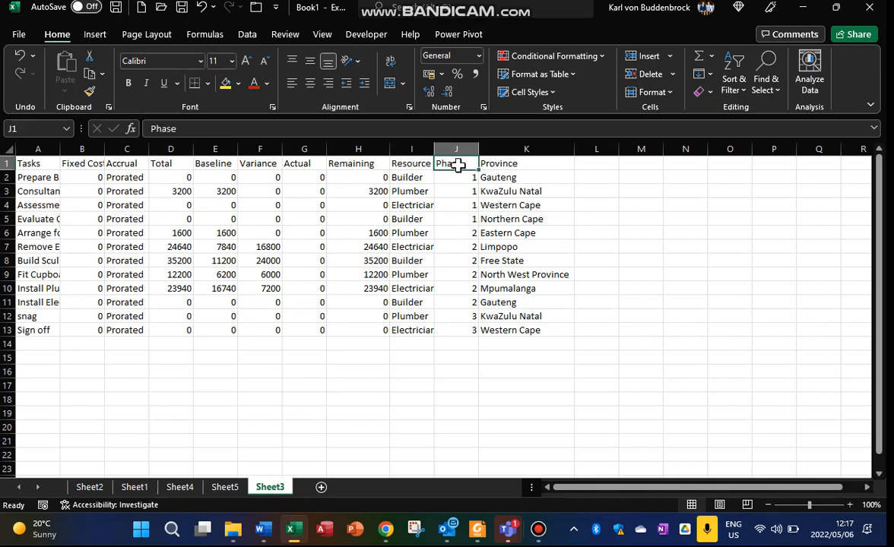
pyautogui.click(458, 179)
pyautogui.click(458, 191)
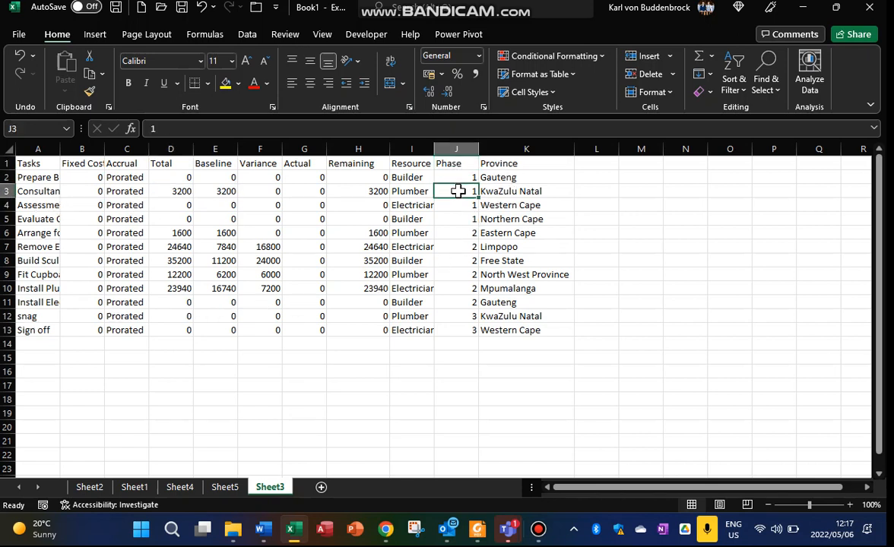
pyautogui.click(457, 205)
pyautogui.click(456, 219)
pyautogui.click(455, 247)
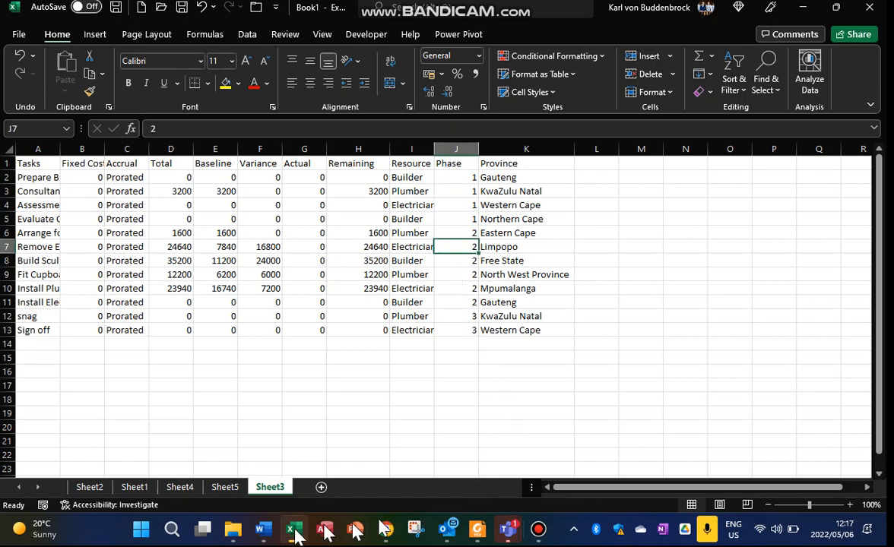
# Step: Switch to the Renovate Kitchena plan in Microsoft Project
pyautogui.hotkey('alt', 'Tab')
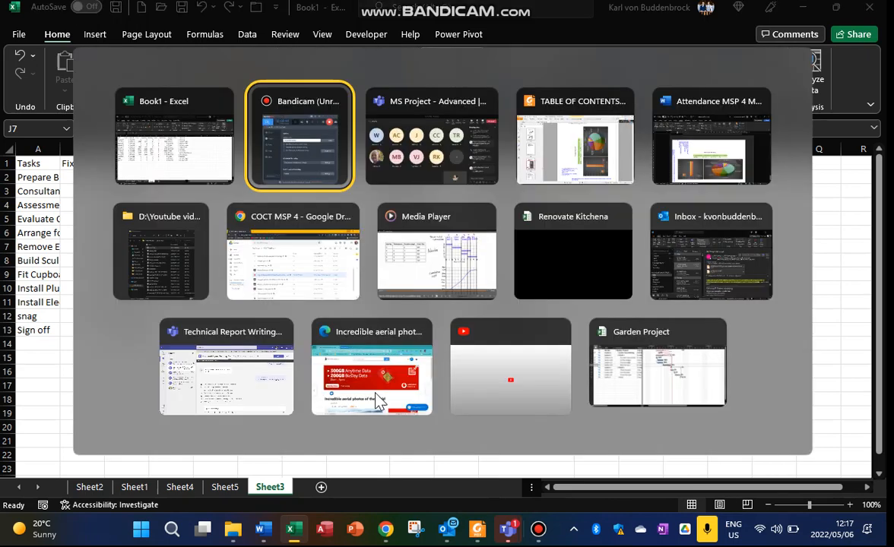
pyautogui.hotkey('alt', 'Tab')
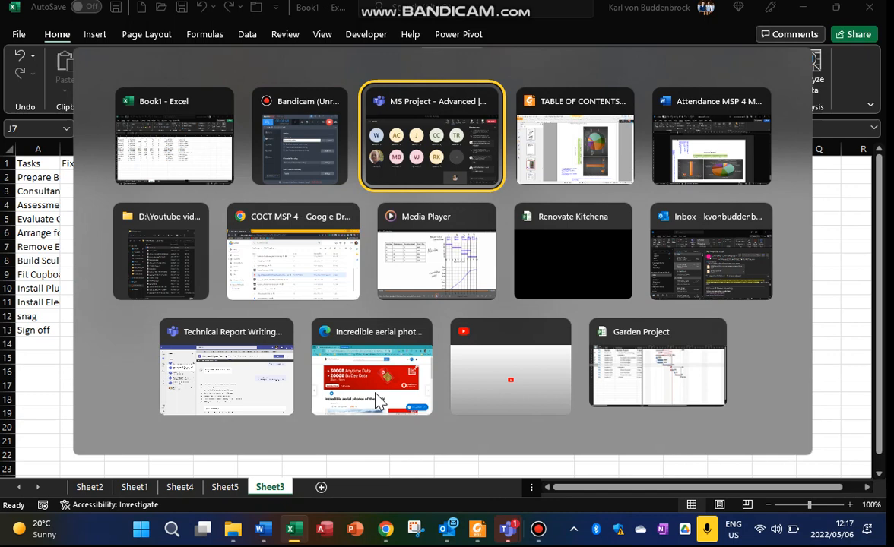
pyautogui.hotkey('alt', 'Tab')
pyautogui.hotkey('alt', 'Tab')
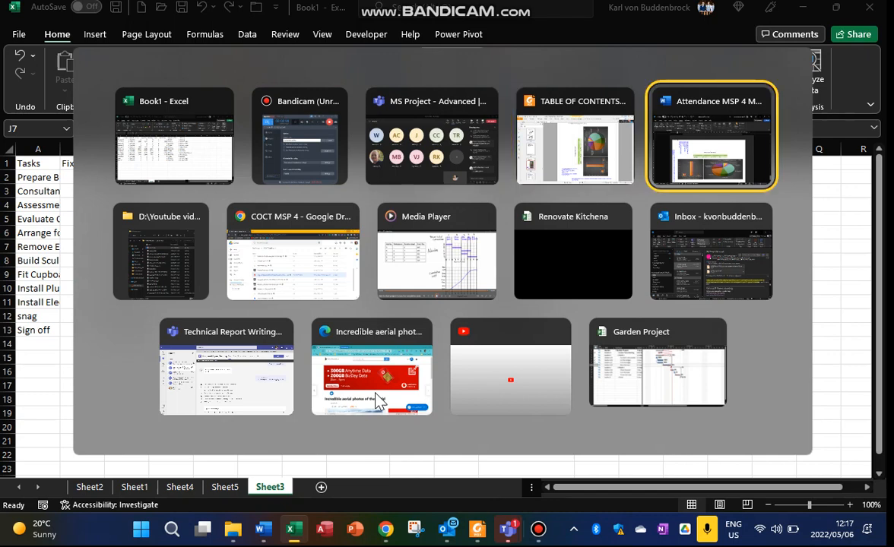
pyautogui.hotkey('alt', 'Tab')
pyautogui.hotkey('alt', 'Tab')
pyautogui.hotkey('alt', 'Tab')
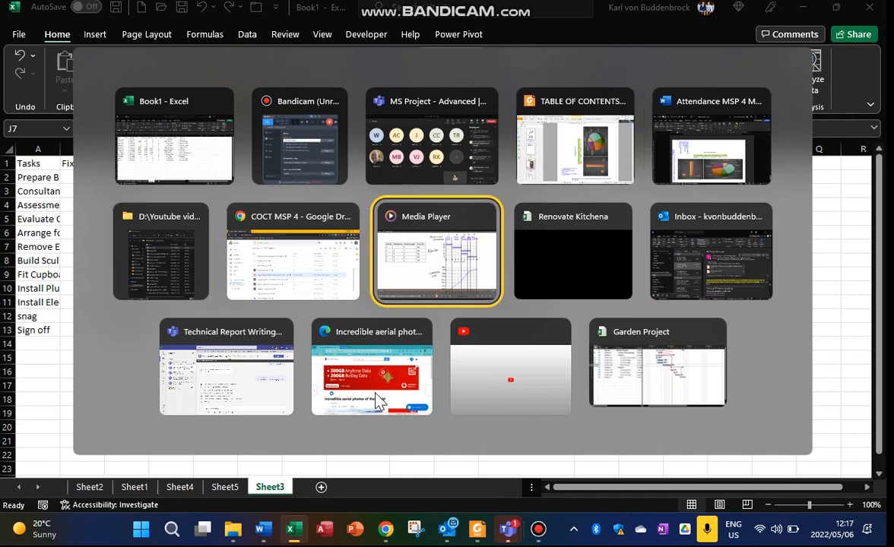
pyautogui.hotkey('alt', 'Tab')
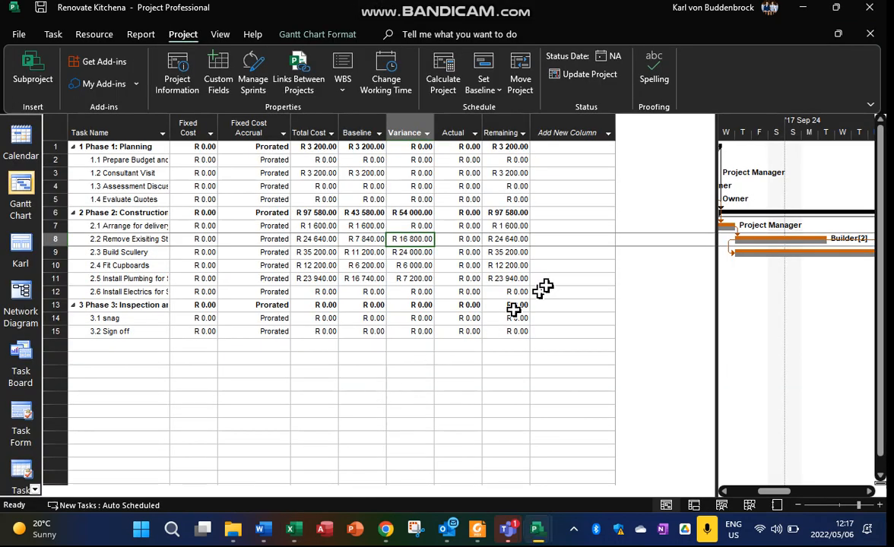
# Step: Examine the task list row by row, from Phase 1: Planning down through the Phase 2: Construction tasks
pyautogui.click(114, 149)
pyautogui.press('Down')
pyautogui.press('Down')
pyautogui.press('Down')
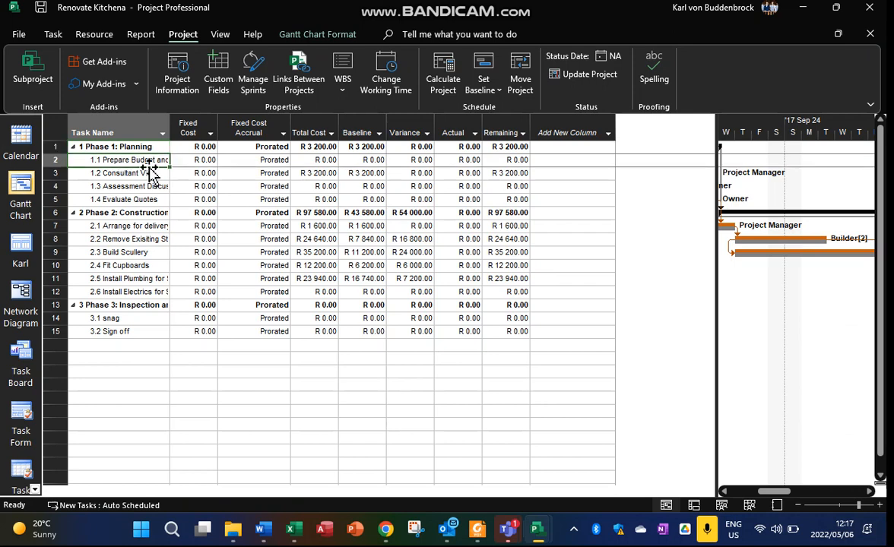
pyautogui.press('Down')
pyautogui.press('Down')
pyautogui.press('Down')
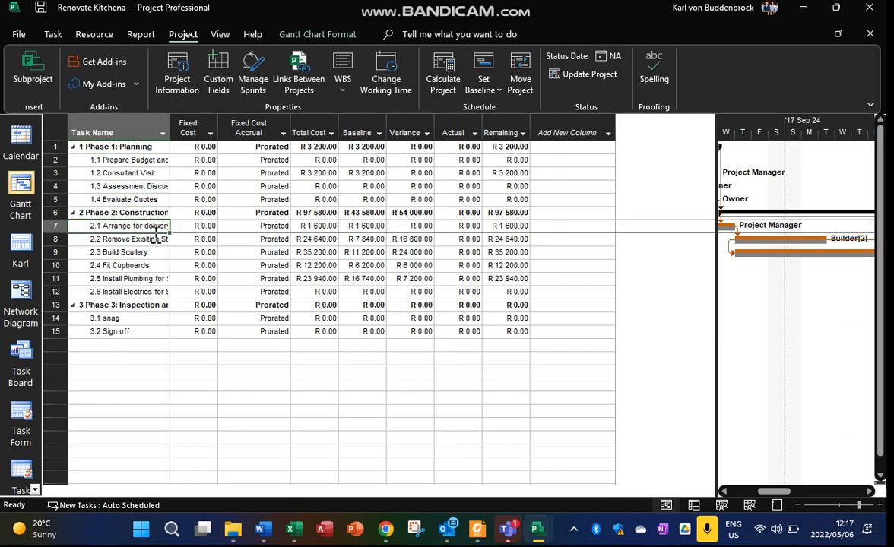
pyautogui.press('Down')
pyautogui.press('Down')
pyautogui.press('Down')
pyautogui.press('Down')
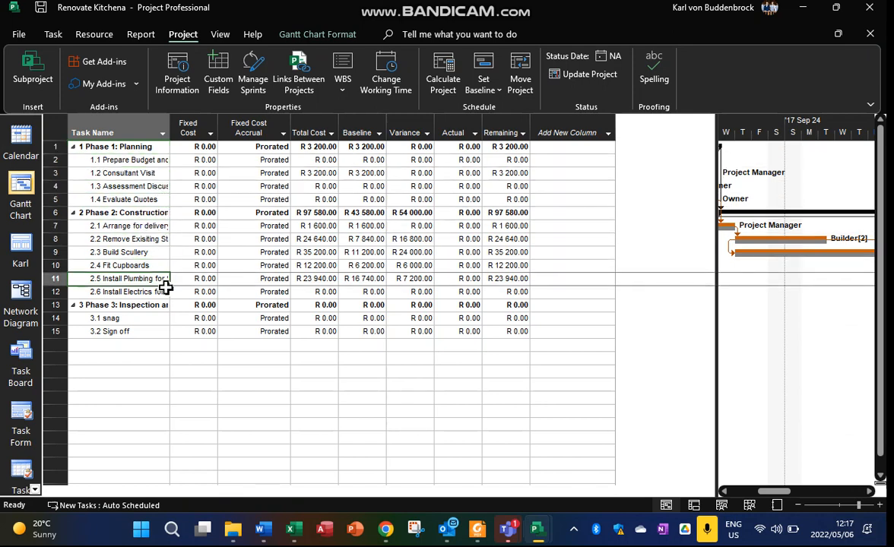
pyautogui.press('Down')
# Step: Switch back to the Book1 workbook in Excel and review the Phase, Province and Resource columns on Sheet3
pyautogui.click(293, 530)
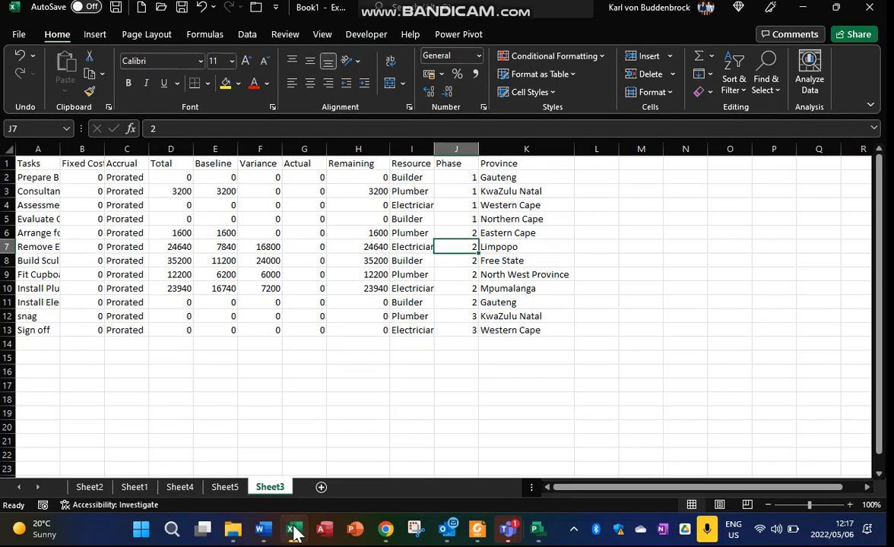
pyautogui.click(469, 177)
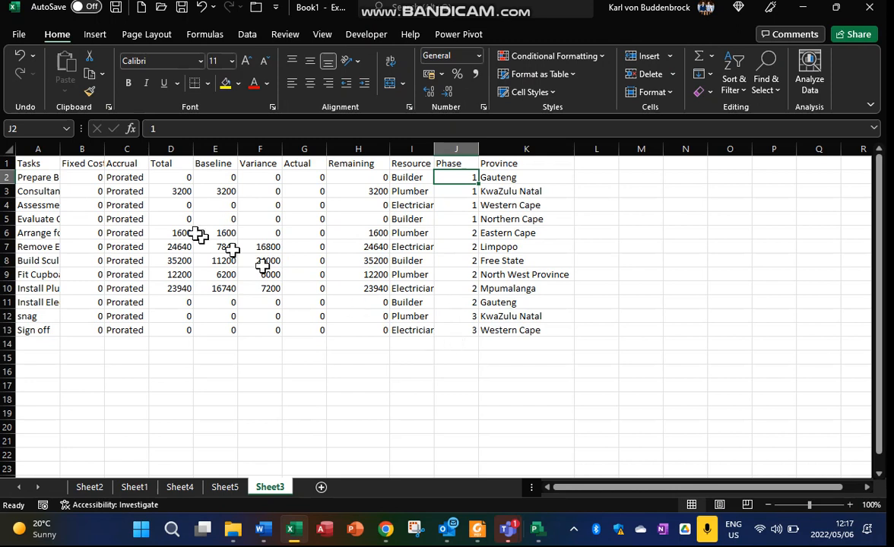
pyautogui.click(511, 165)
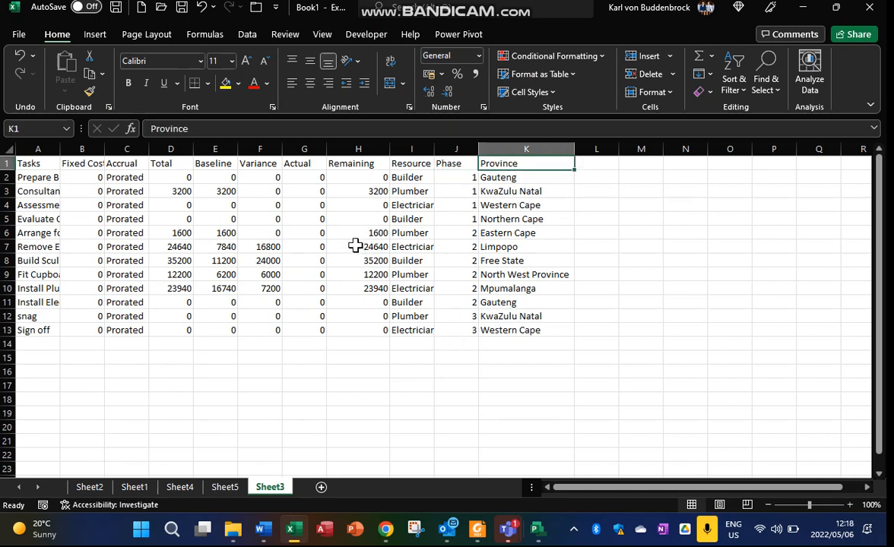
pyautogui.click(430, 177)
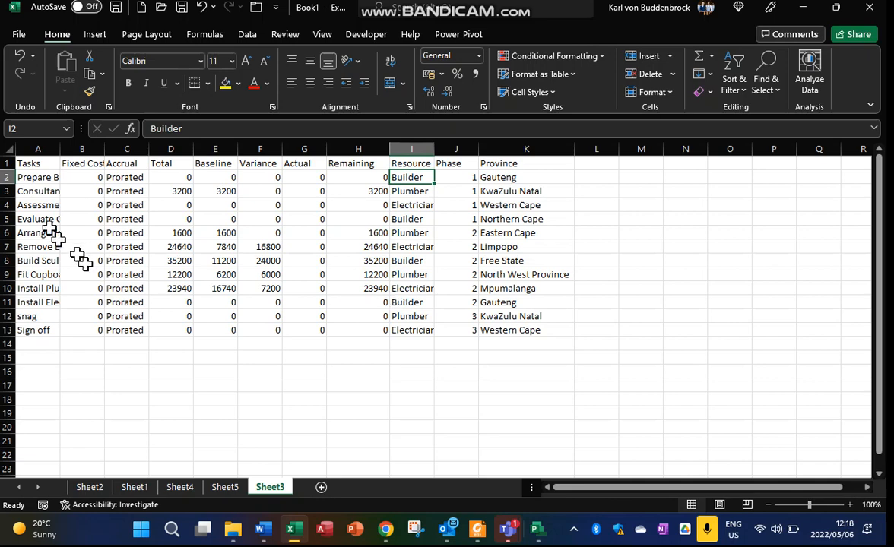
# Step: Create a PivotTable from Sheet3 range A1:K13 on a new worksheet
pyautogui.click(82, 205)
pyautogui.click(92, 38)
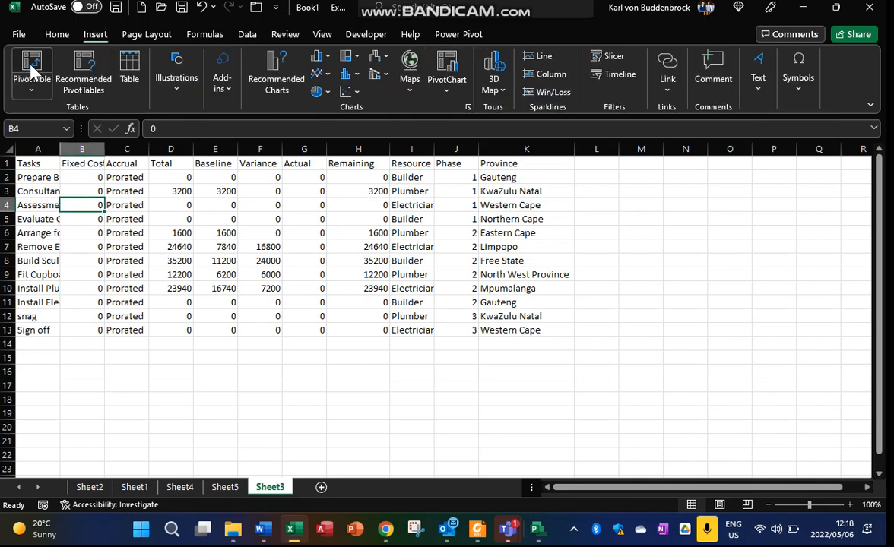
pyautogui.click(32, 69)
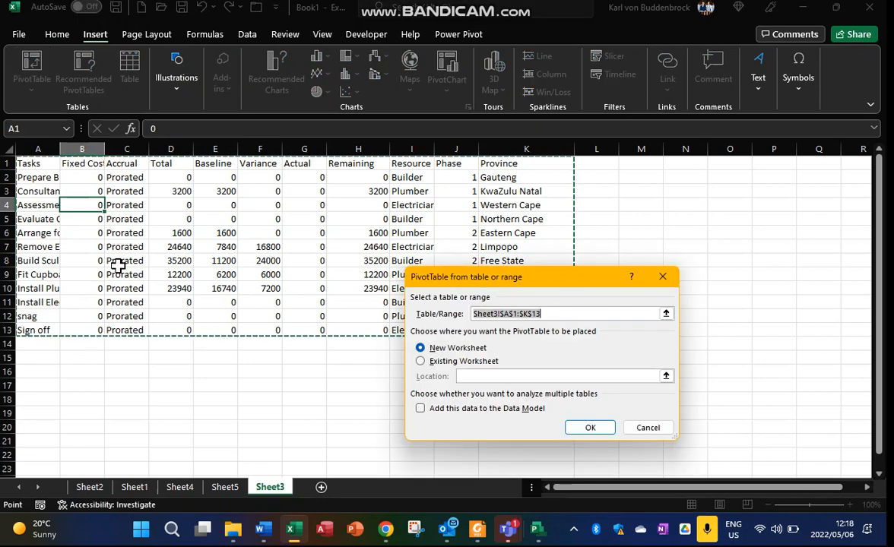
pyautogui.click(590, 428)
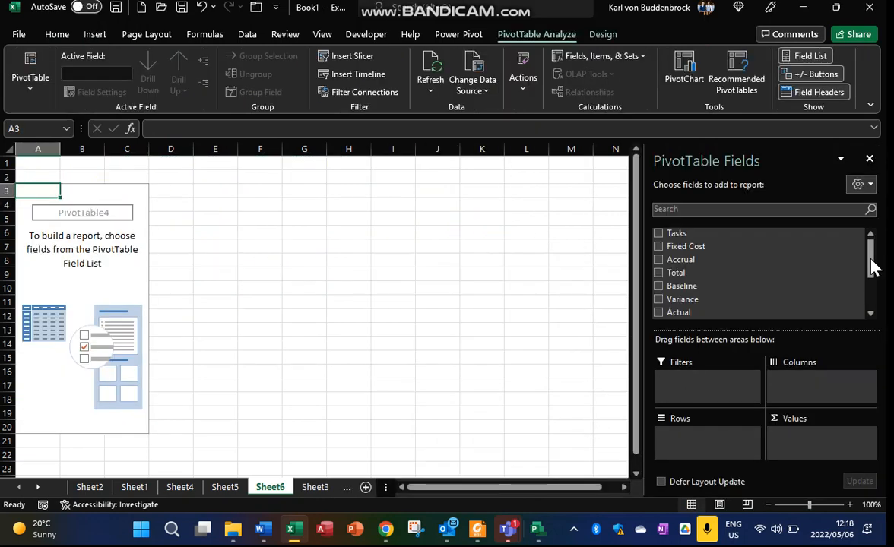
# Step: Lay out the PivotTable with Province as rows and the sum of Total as values
pyautogui.moveTo(874, 266); pyautogui.dragTo(872, 289)
pyautogui.moveTo(684, 304); pyautogui.dragTo(707, 441)
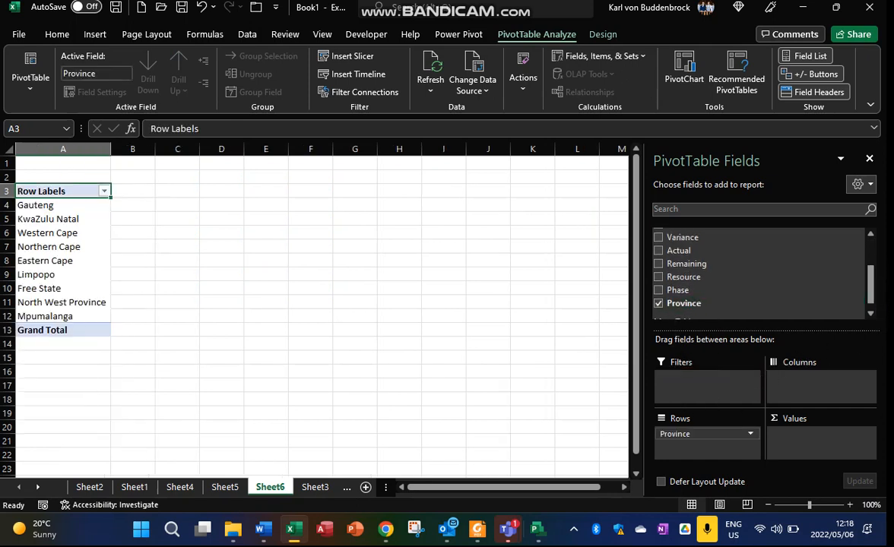
pyautogui.moveTo(869, 300); pyautogui.dragTo(798, 452)
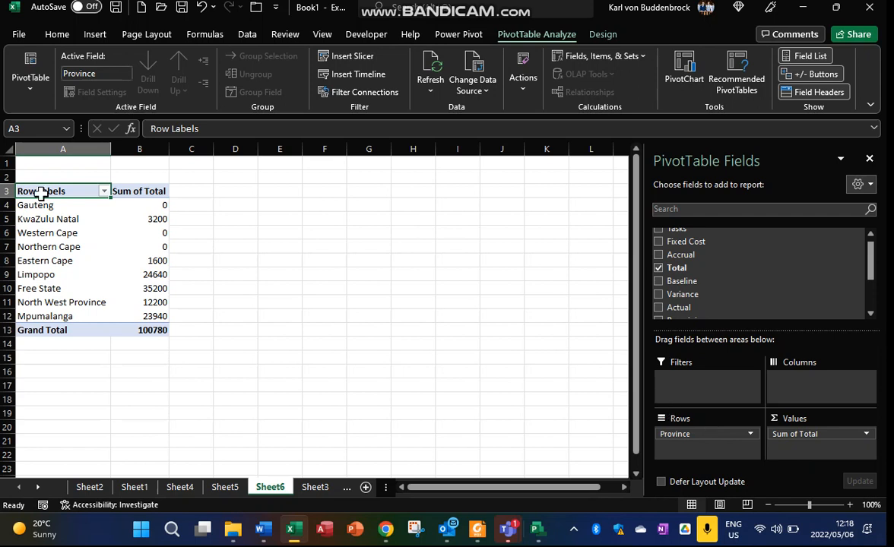
# Step: Rename the PivotTable's Row Labels header in A3 to Province
pyautogui.write('rr')
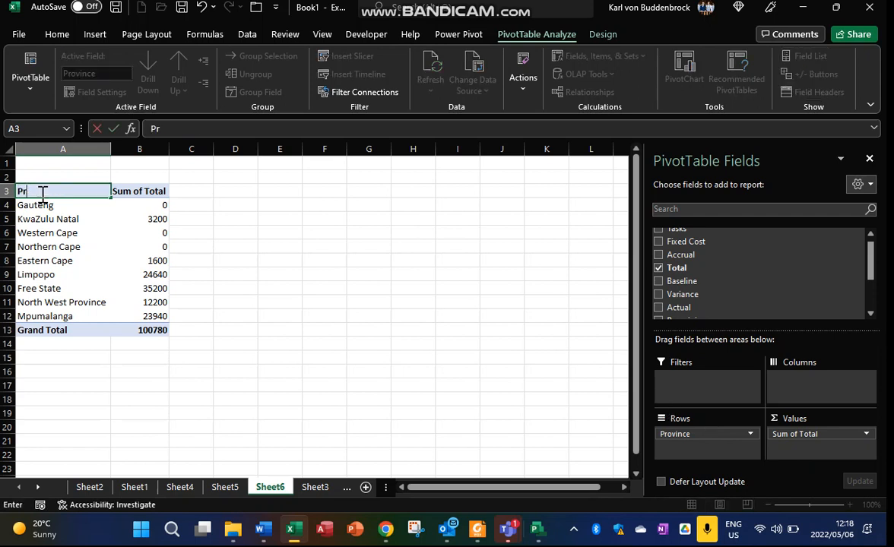
pyautogui.write('ovince')
pyautogui.press('Return')
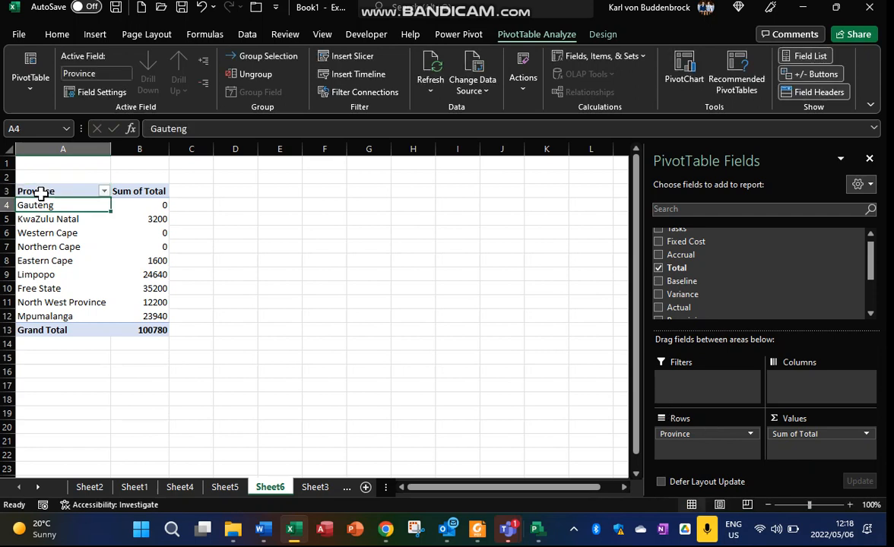
# Step: Copy the PivotTable range A3:B12, without the grand total, and paste it as values starting at D3
pyautogui.moveTo(42, 192); pyautogui.dragTo(145, 317)
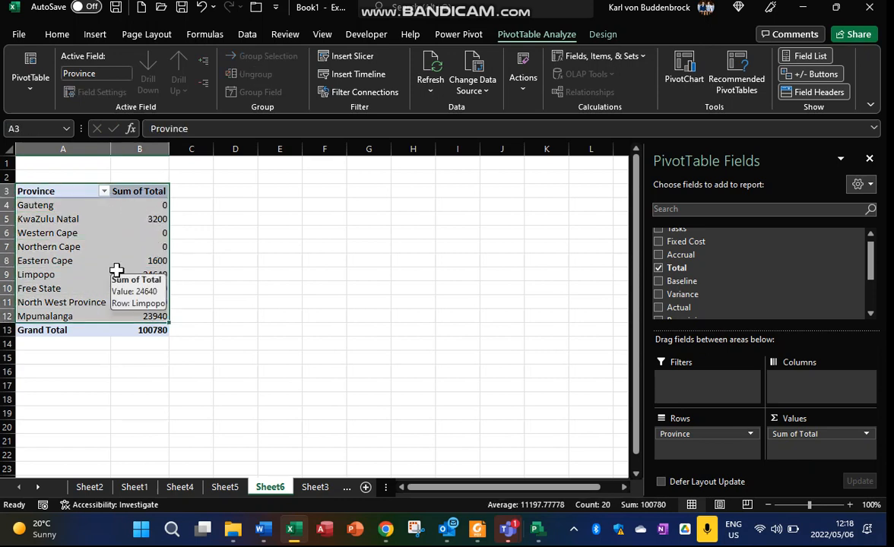
pyautogui.hotkey('ctrl', 'c')
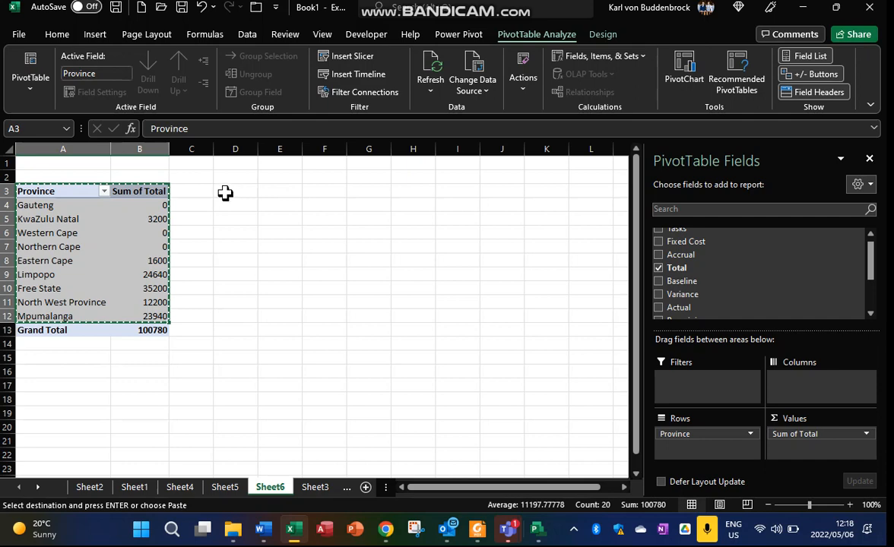
pyautogui.click(226, 192)
pyautogui.rightClick(226, 192)
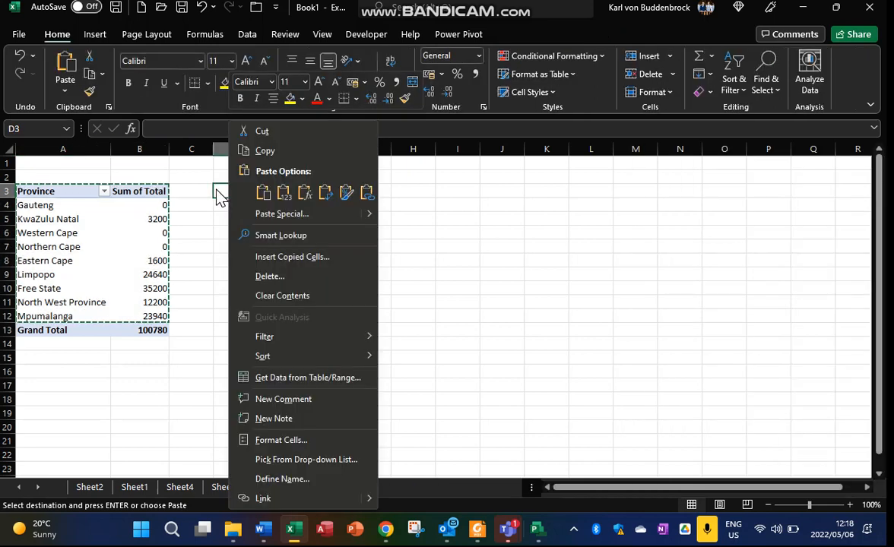
pyautogui.click(285, 193)
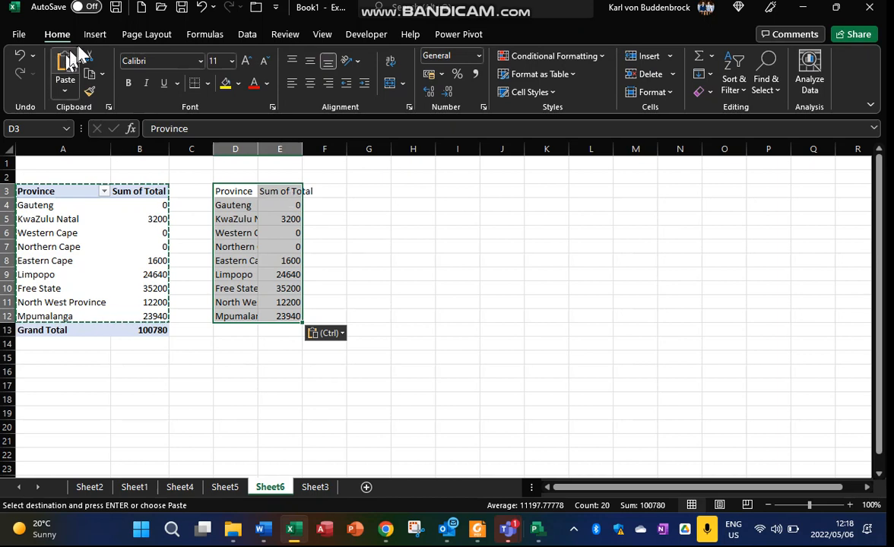
# Step: Insert a filled map chart from the pasted province totals and place it beside the data, starting around column G
pyautogui.click(95, 34)
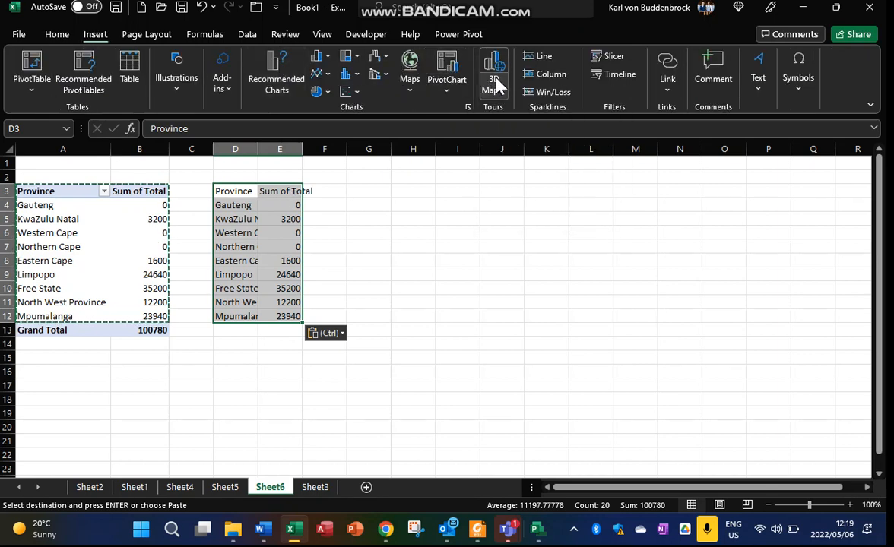
pyautogui.click(408, 90)
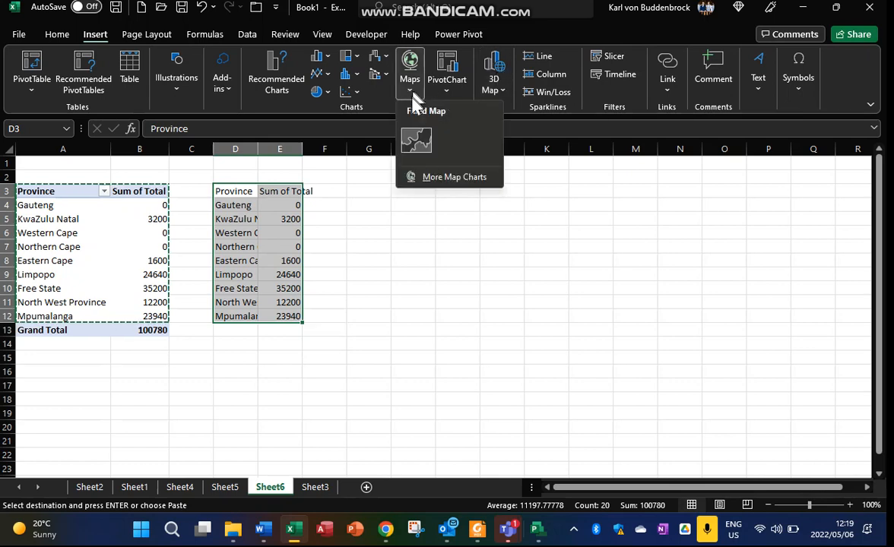
pyautogui.click(415, 139)
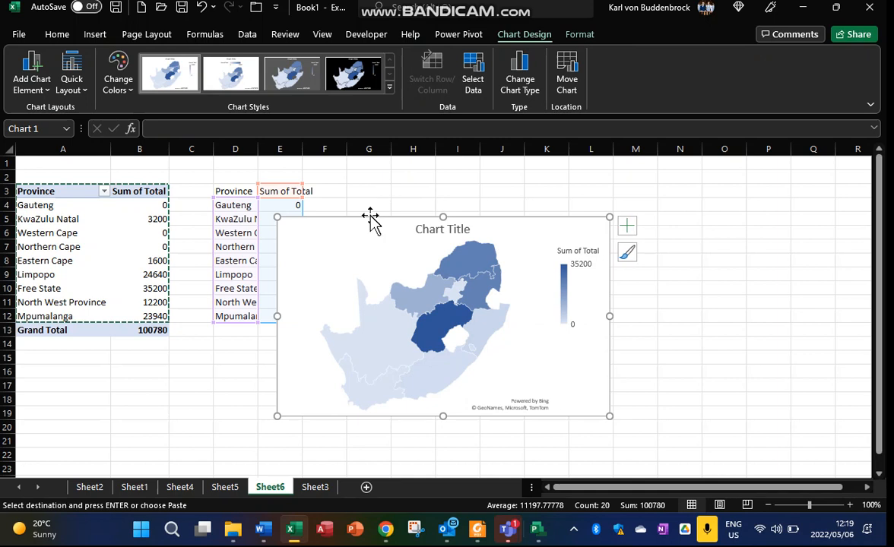
pyautogui.moveTo(368, 220)
pyautogui.mouseDown()
pyautogui.moveTo(466, 200)
pyautogui.moveTo(448, 201)
pyautogui.mouseUp()
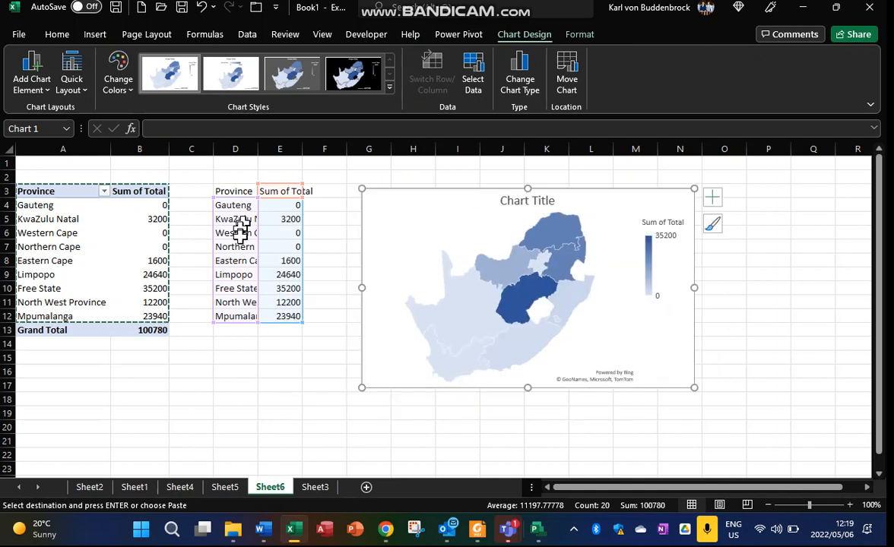
# Step: Replace the map chart's placeholder title with "Cost by province"
pyautogui.click(534, 204)
pyautogui.click(542, 202)
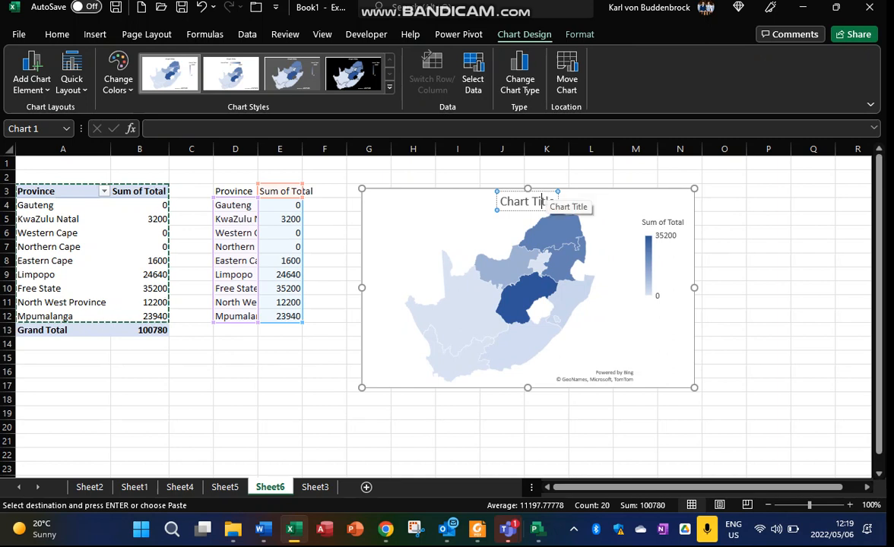
pyautogui.tripleClick(524, 200)
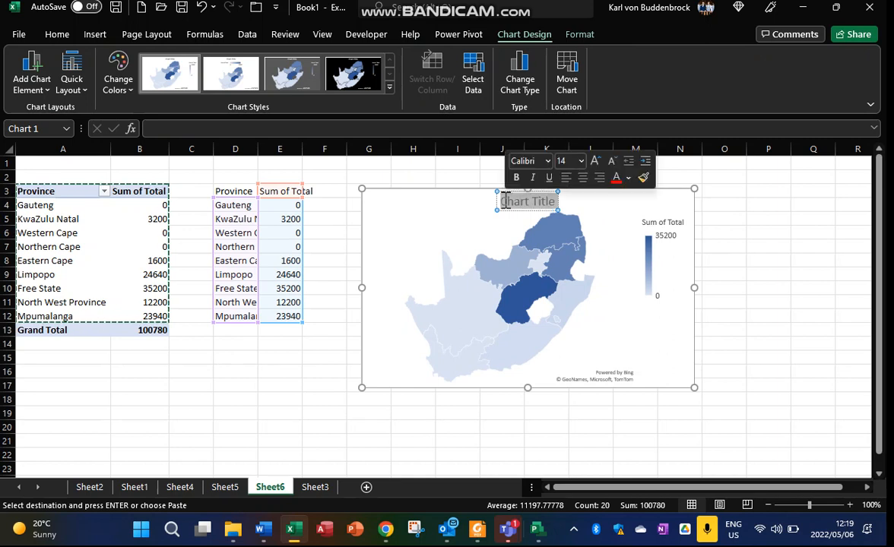
pyautogui.write('Cost by')
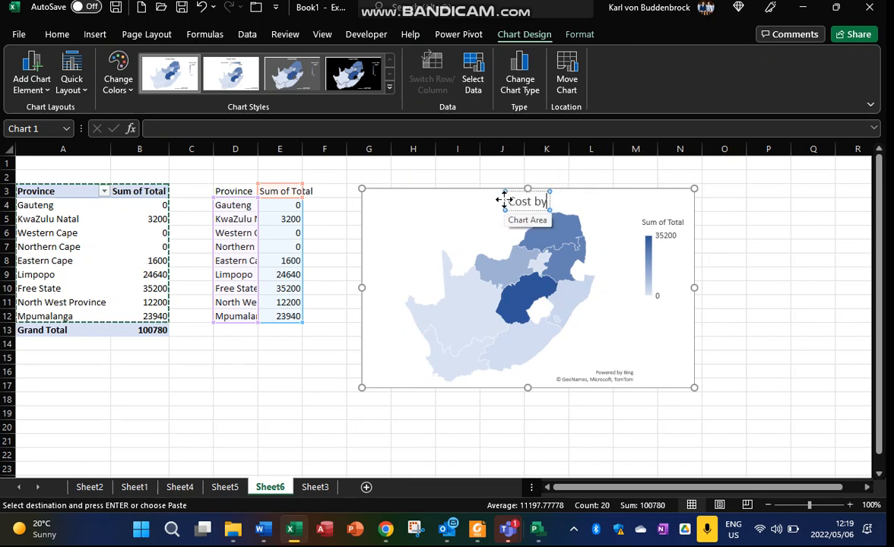
pyautogui.write(' province')
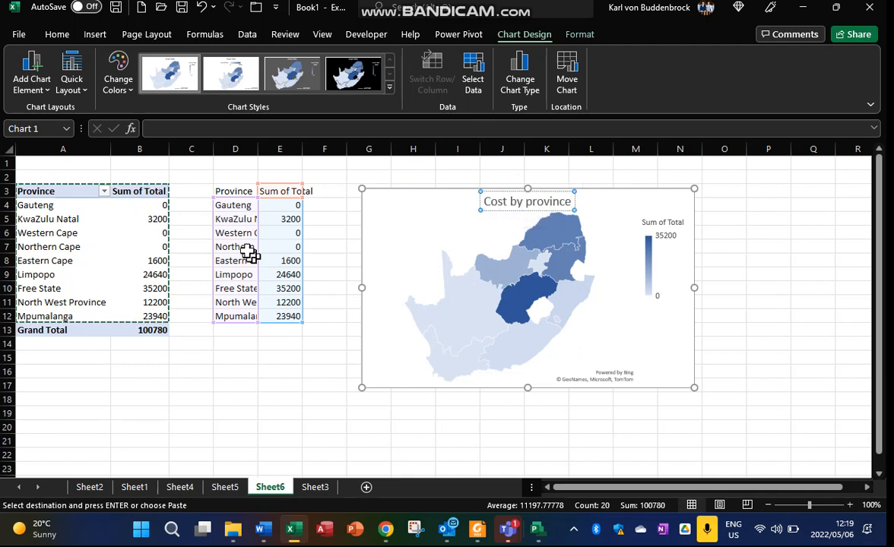
# Step: Change the map chart's data source to the PivotTable range A3:B12 on Sheet6
pyautogui.click(431, 282)
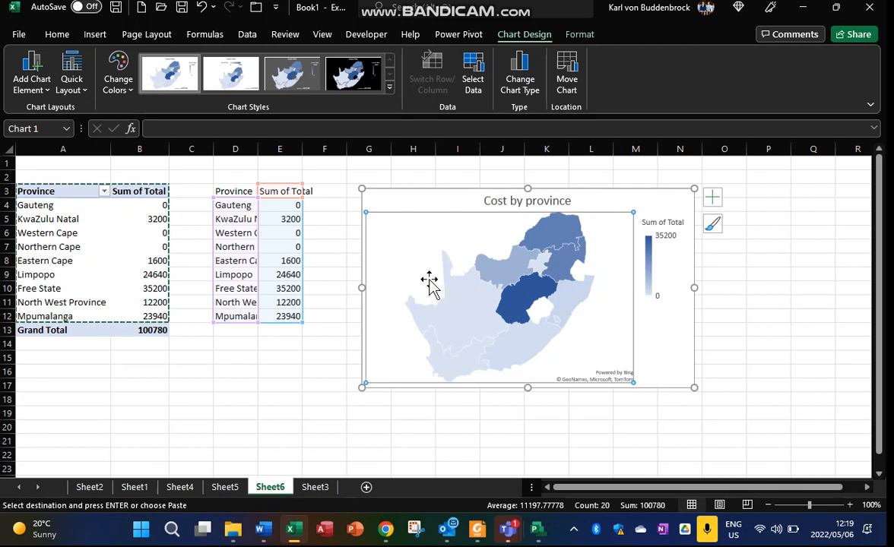
pyautogui.rightClick(431, 282)
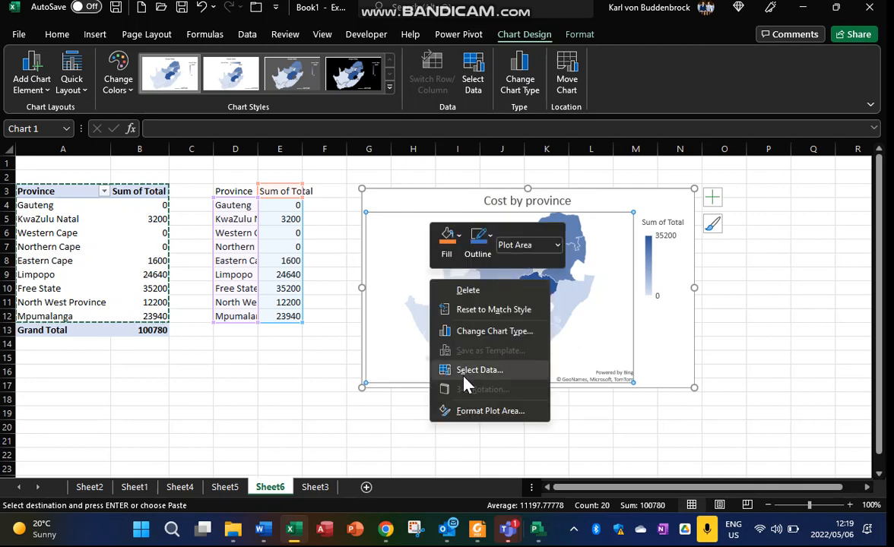
pyautogui.click(461, 368)
pyautogui.moveTo(31, 192); pyautogui.dragTo(146, 310)
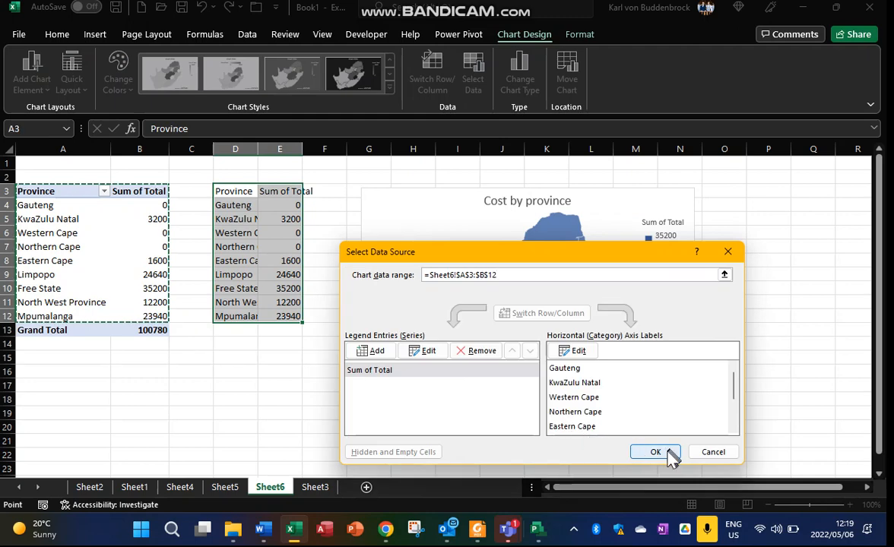
pyautogui.click(655, 453)
# Step: Delete columns D and E containing the pasted copy of the province totals
pyautogui.moveTo(233, 148); pyautogui.dragTo(262, 142)
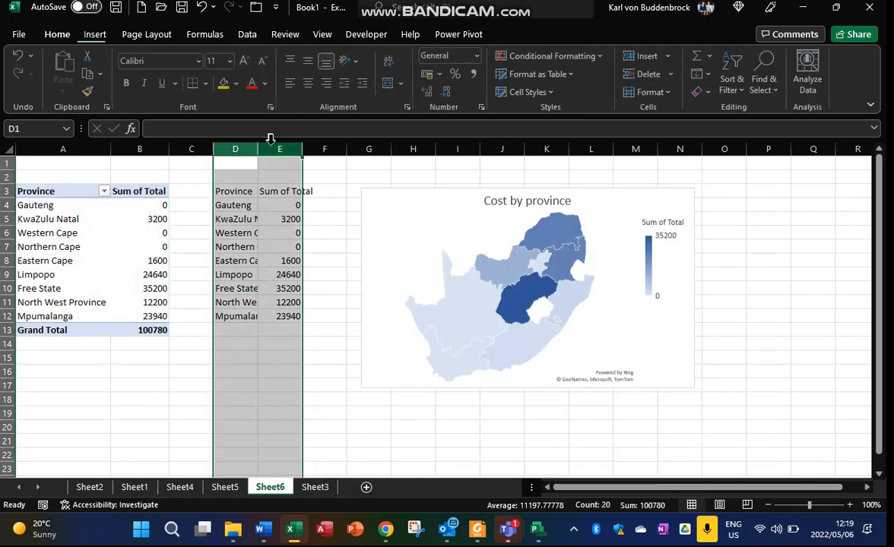
pyautogui.rightClick(272, 143)
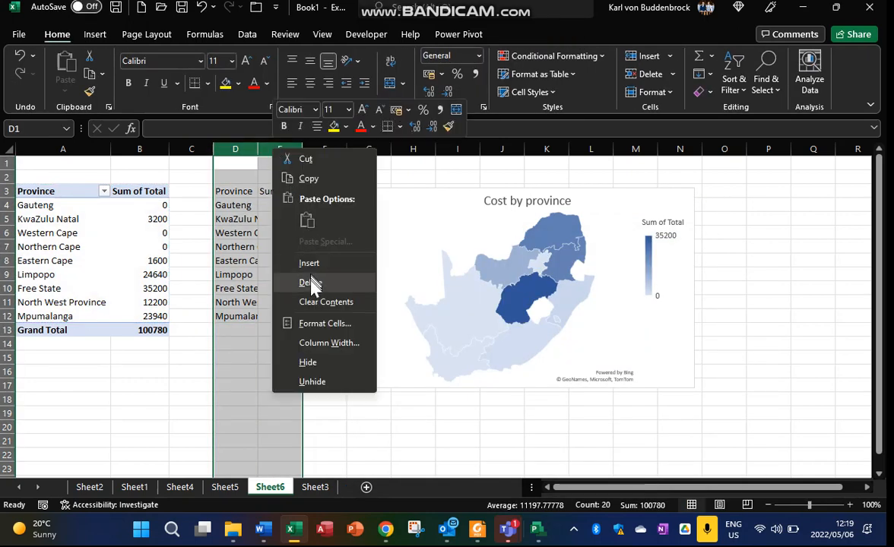
pyautogui.click(311, 283)
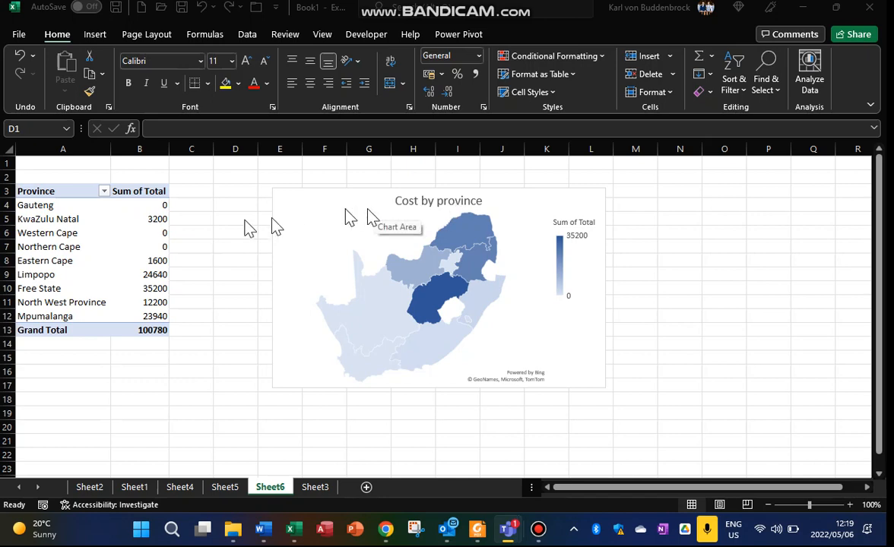
# Step: Insert slicers for the PivotTable's Resource and Phase fields
pyautogui.click(52, 232)
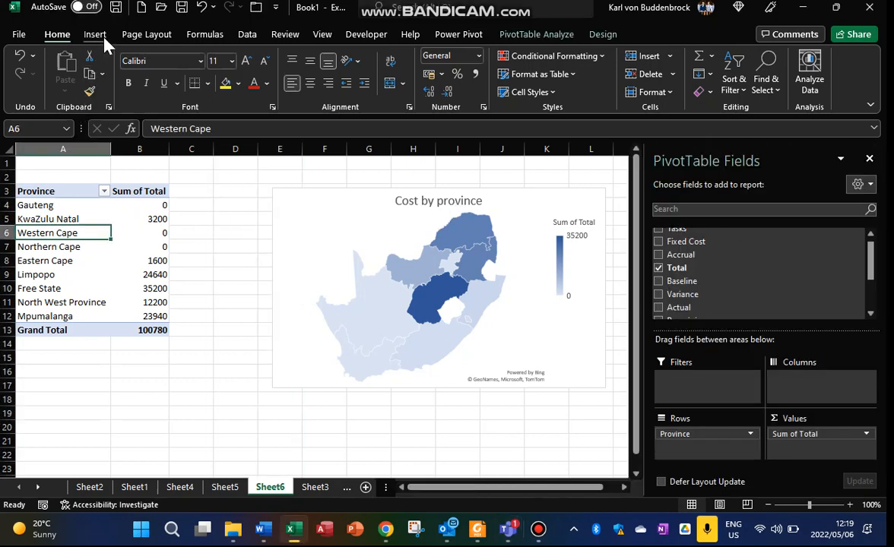
pyautogui.click(98, 35)
pyautogui.click(609, 58)
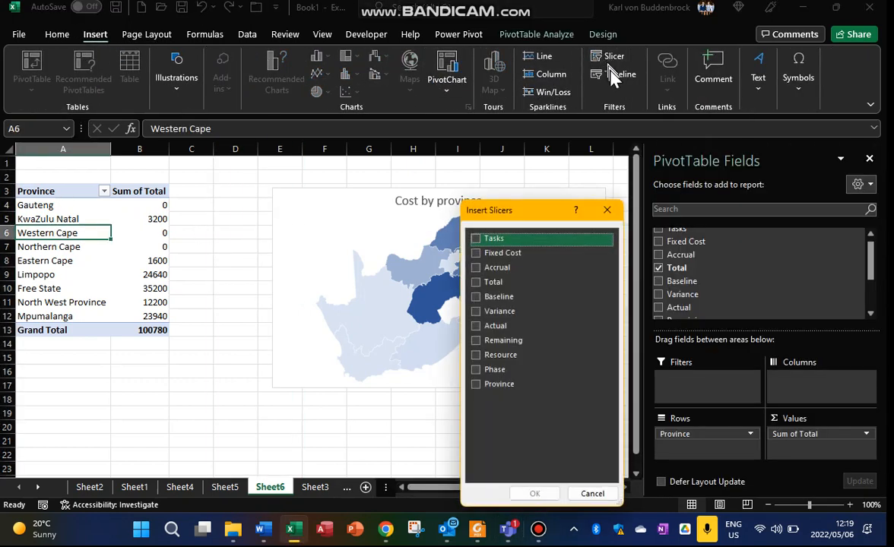
pyautogui.click(477, 356)
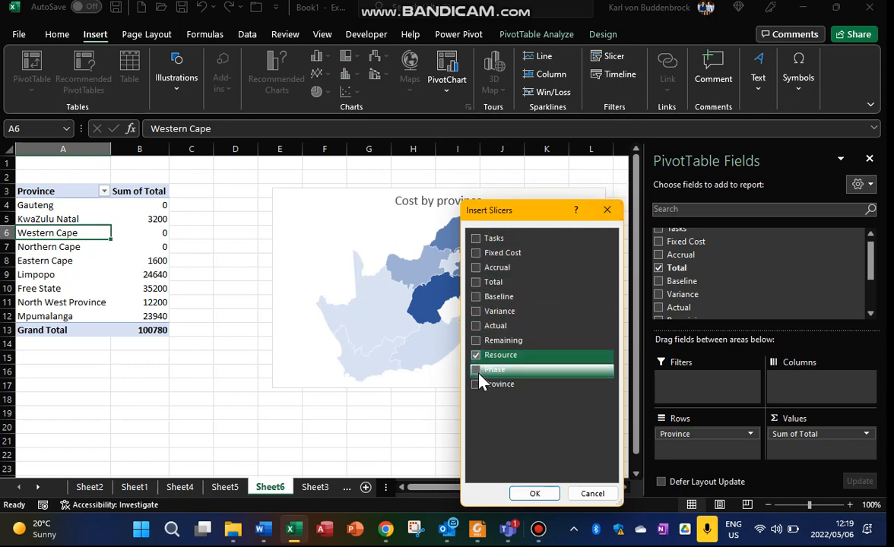
pyautogui.click(479, 370)
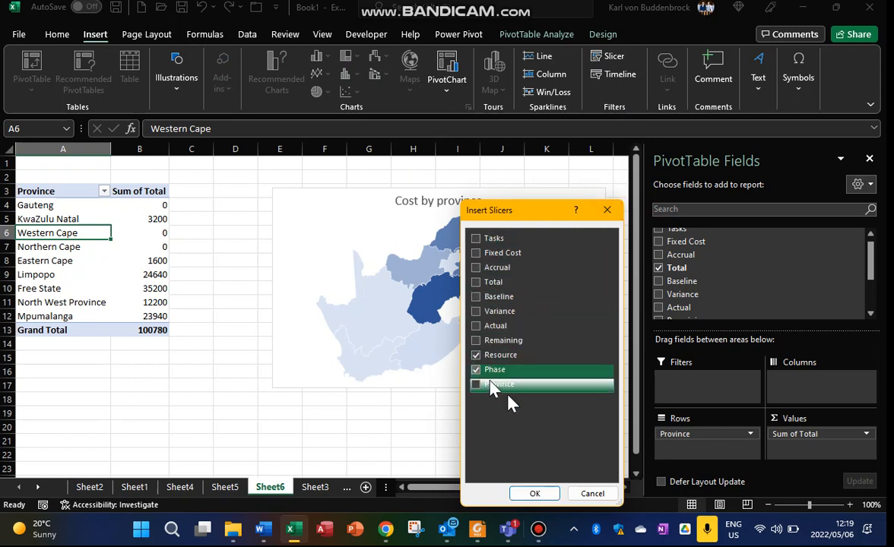
pyautogui.click(534, 494)
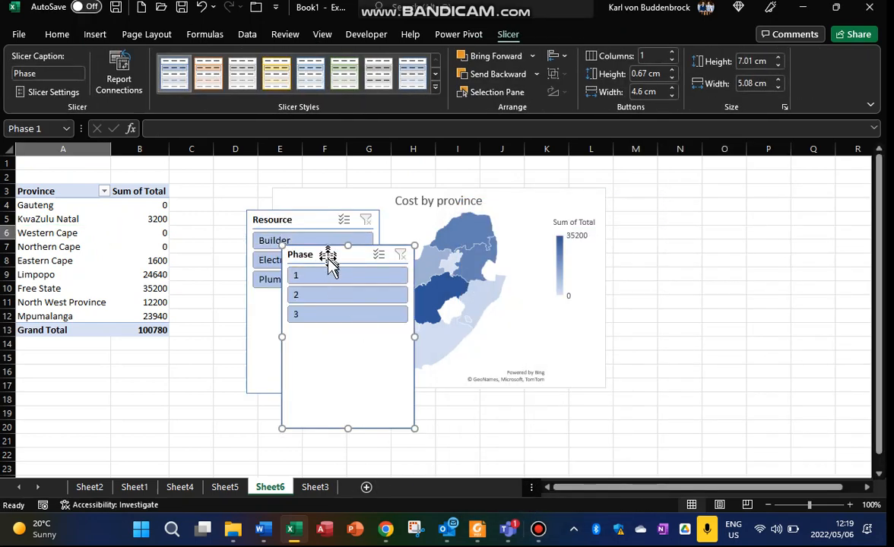
# Step: Stack the Phase slicer above the Resource slicer beside the map, shortening them to about 3.52 cm and 3.89 cm high
pyautogui.moveTo(333, 258); pyautogui.dragTo(740, 199)
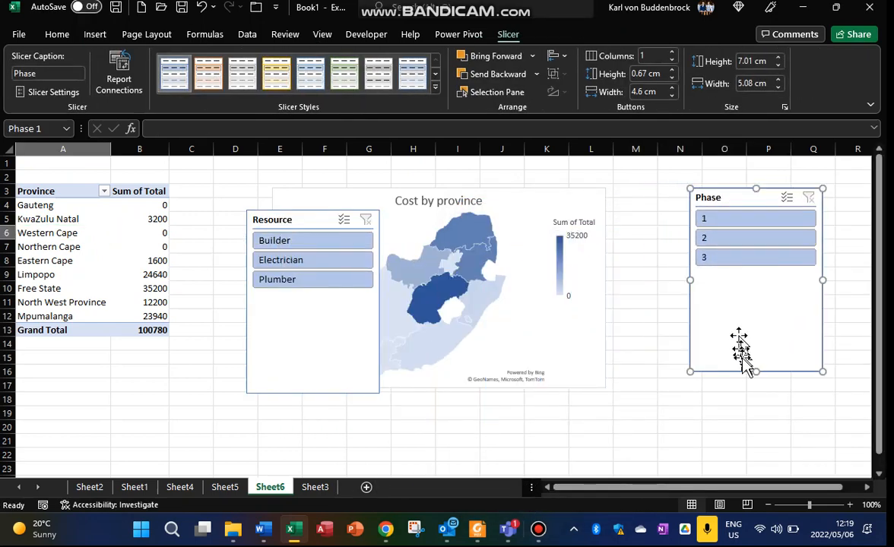
pyautogui.moveTo(757, 372); pyautogui.dragTo(769, 279)
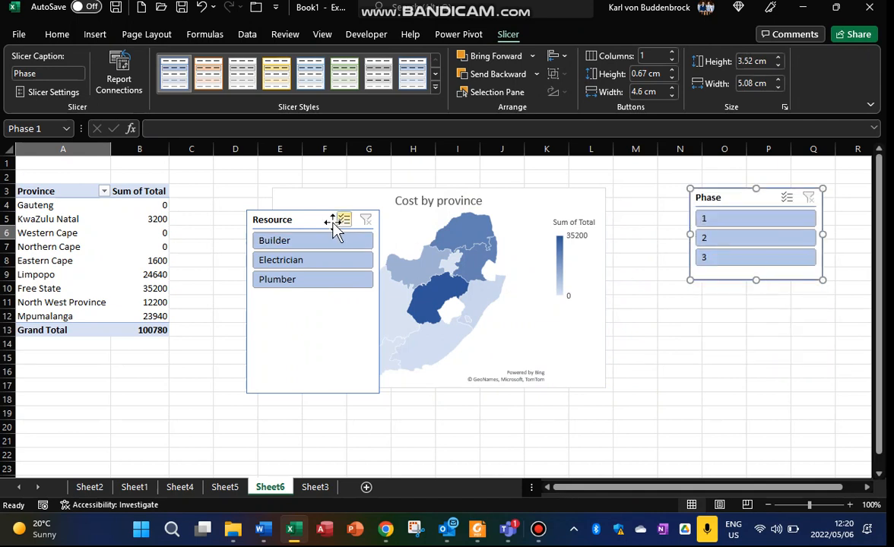
pyautogui.moveTo(304, 218); pyautogui.dragTo(758, 294)
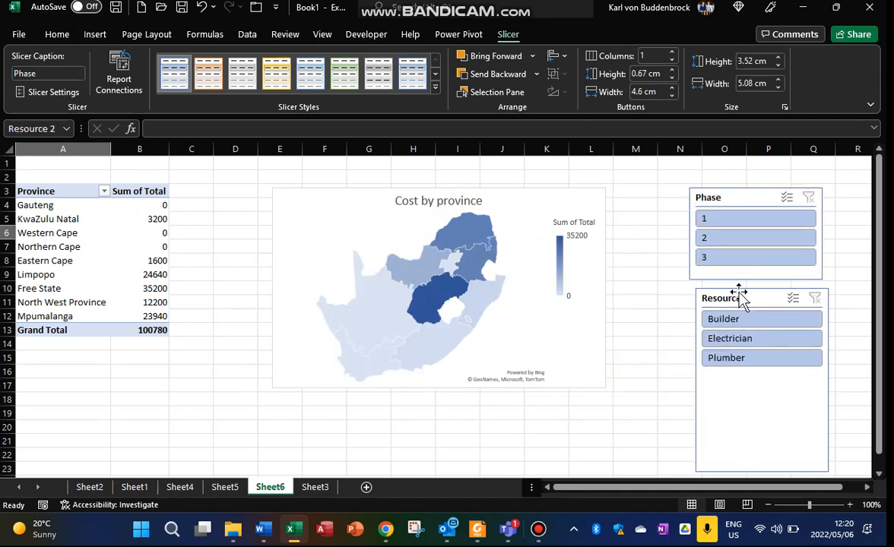
pyautogui.moveTo(762, 472); pyautogui.dragTo(758, 377)
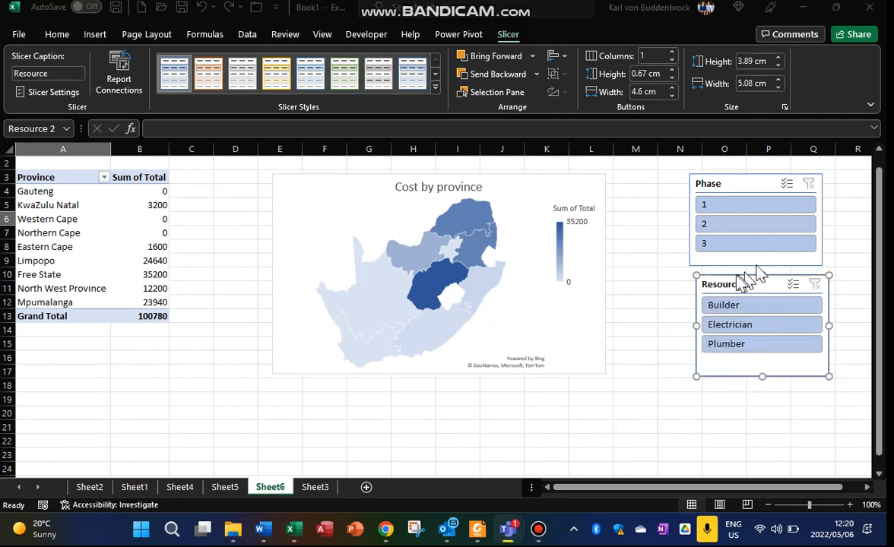
# Step: Filter the PivotTable and map by phases 1, 2 and 3 one at a time, and clear the Phase filter
pyautogui.click(720, 205)
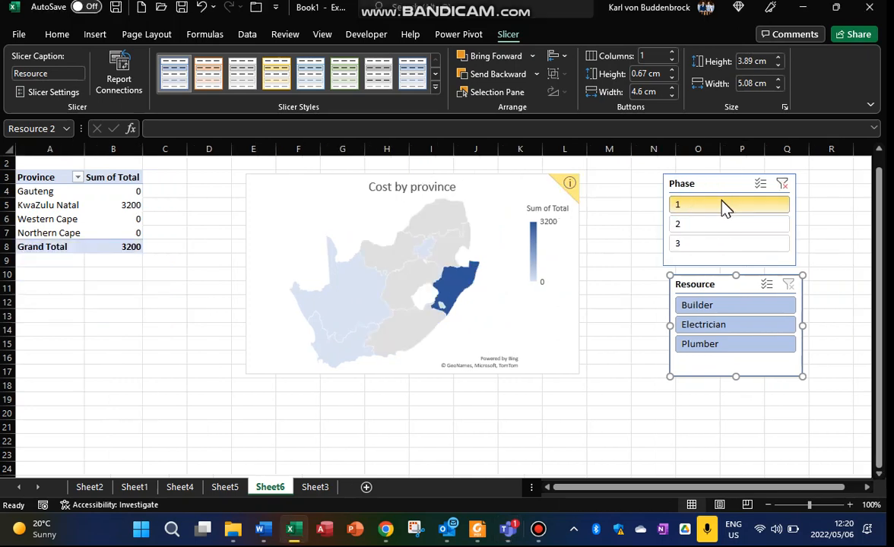
pyautogui.click(706, 225)
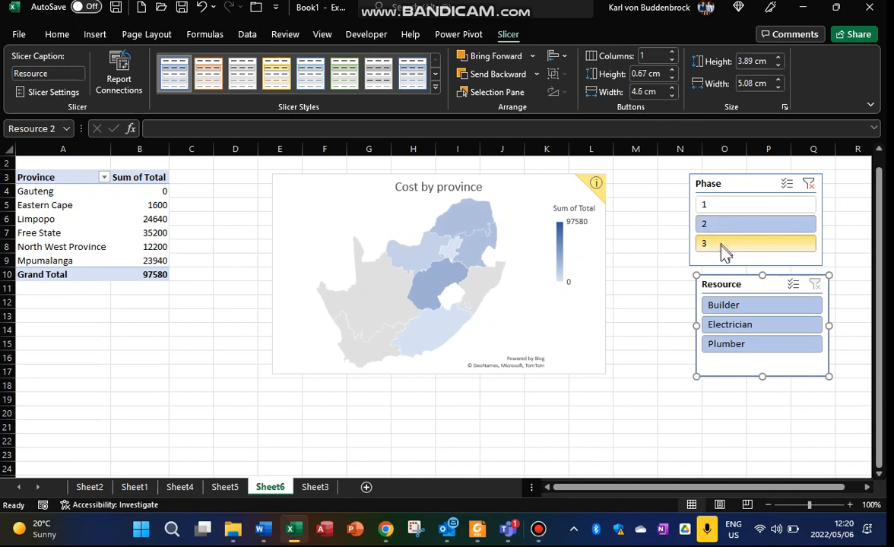
pyautogui.click(724, 252)
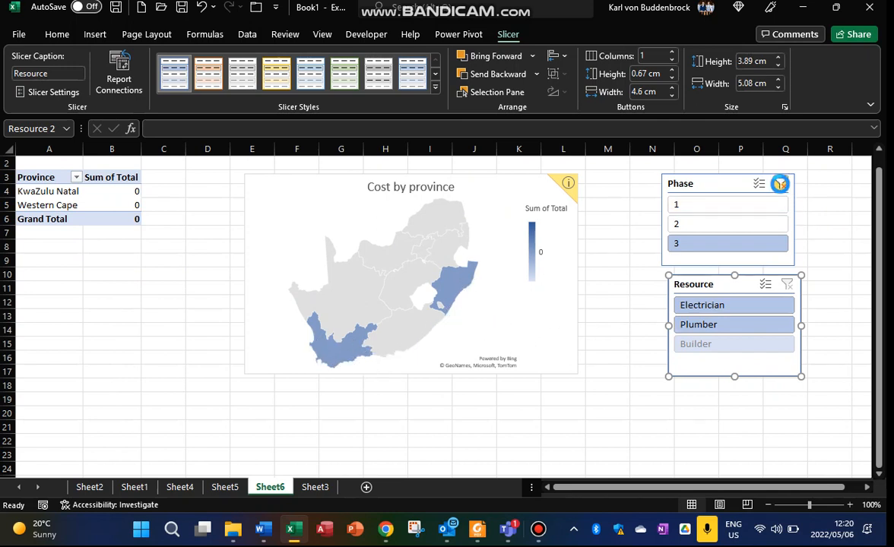
pyautogui.click(781, 183)
# Step: Filter the PivotTable and map by the Builder and Electrician resources one at a time, and clear the Resource filter
pyautogui.click(757, 307)
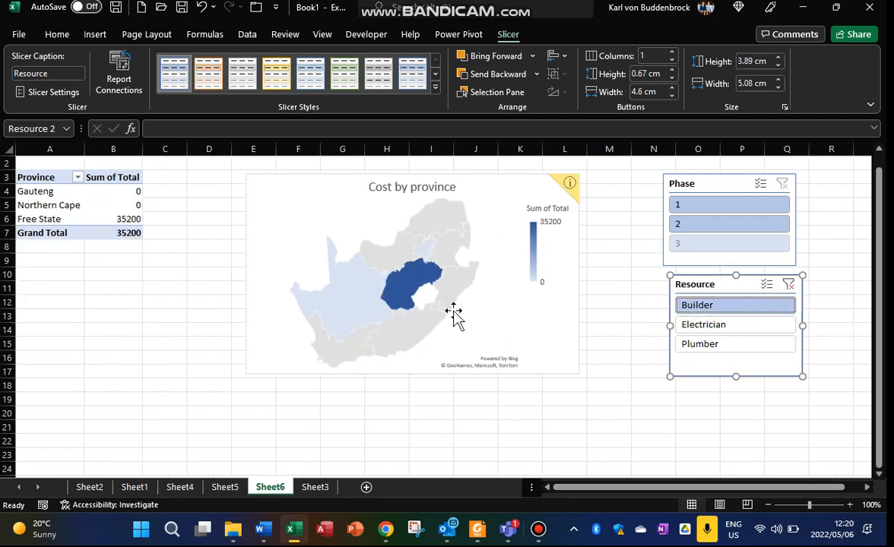
pyautogui.click(707, 325)
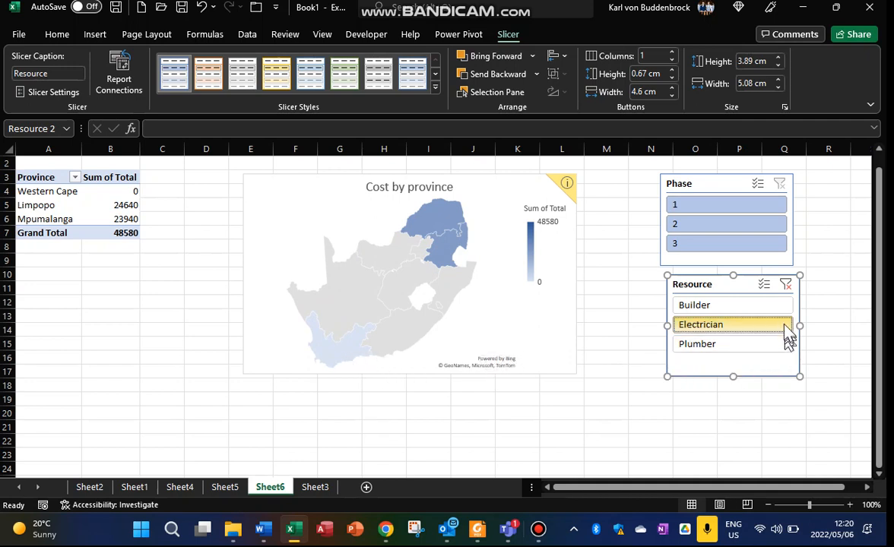
pyautogui.click(785, 285)
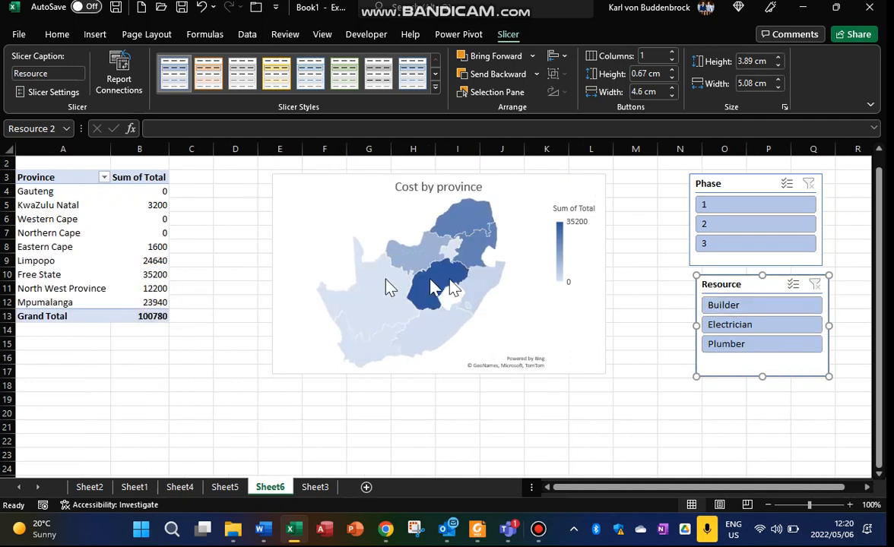
# Step: Move the Resource slicer slightly so it lines up beneath the Phase slicer
pyautogui.moveTo(740, 276); pyautogui.dragTo(730, 286)
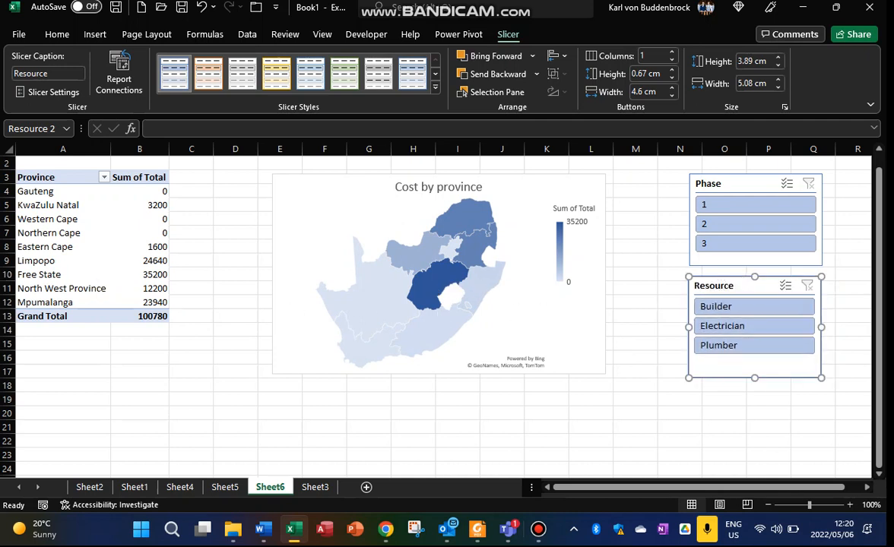